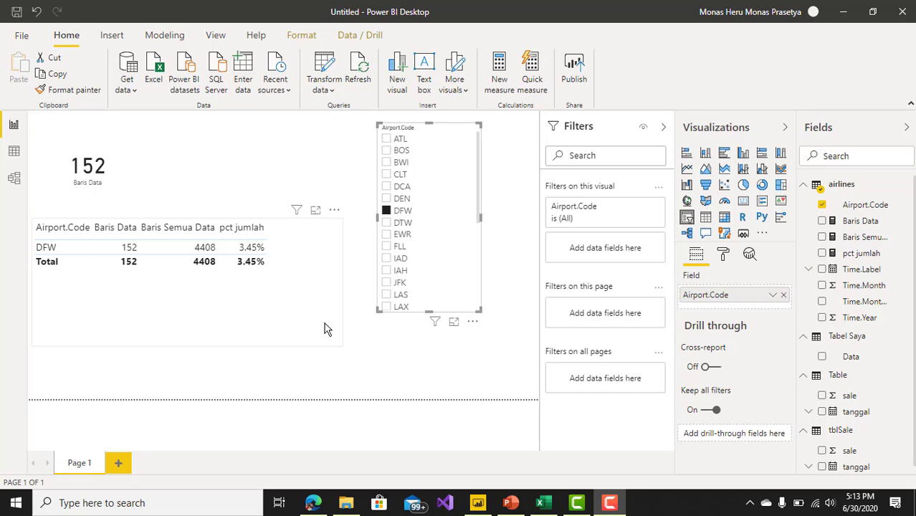
Select the table visual and show the pct jumlah formula [Baris Data]/[Baris Semua Data]
click(332, 328)
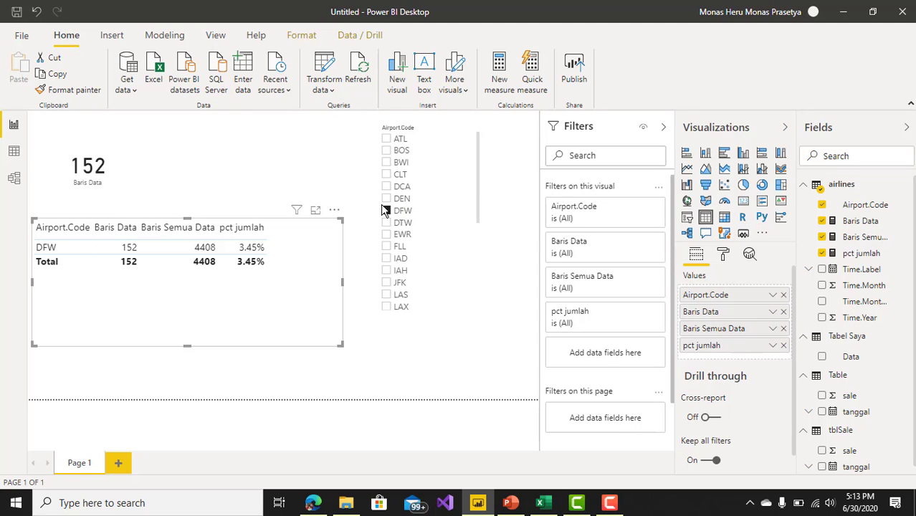
mouse_move(861, 253)
click(860, 254)
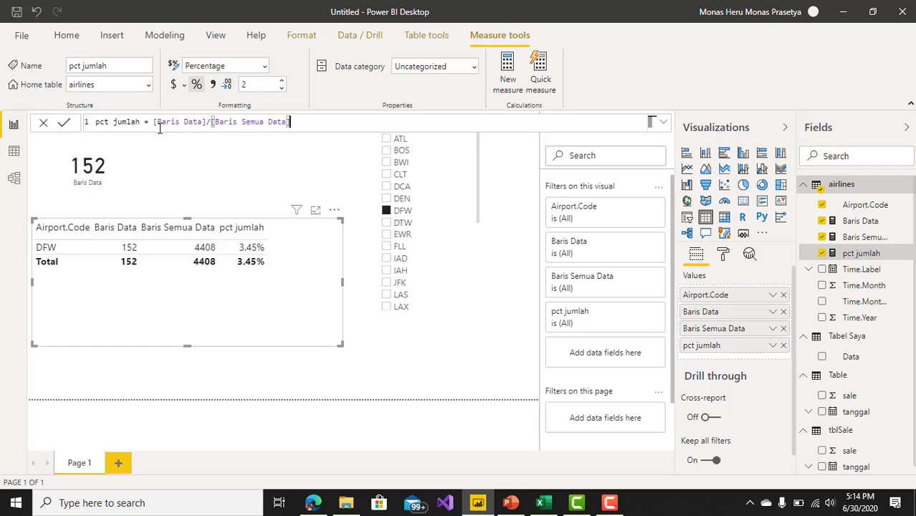
Highlight the [Baris Data]/[Baris Semua Data] division in the formula bar, then switch to Edge
click(207, 123)
drag(150, 123, 305, 123)
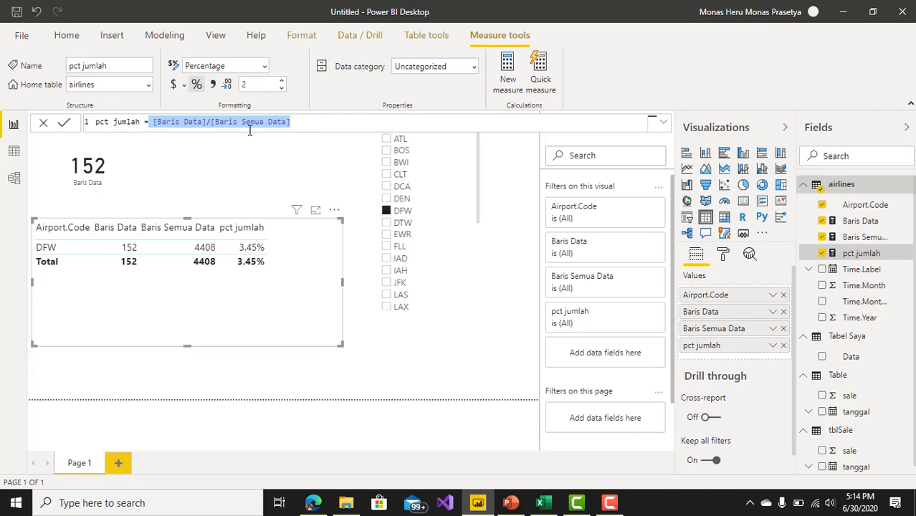
click(324, 121)
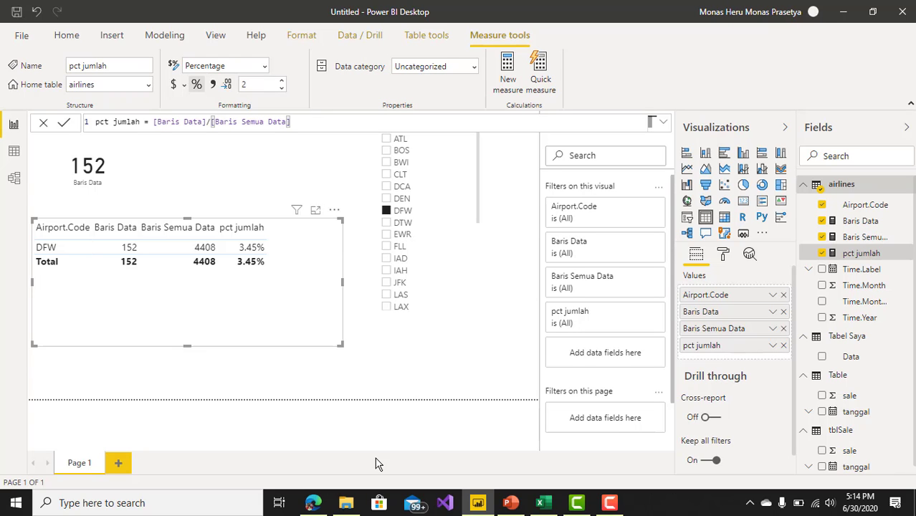
click(319, 505)
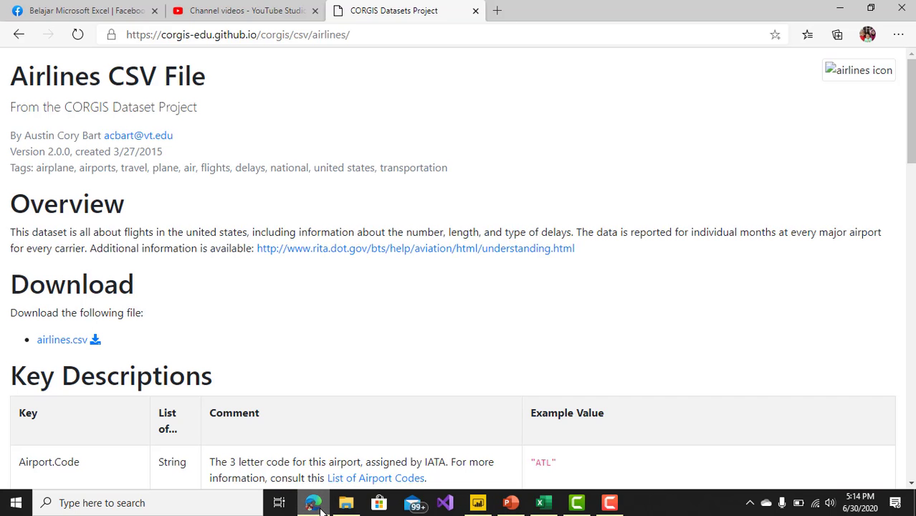
Search 'dax divide' in a new tab and open the Microsoft Docs DIVIDE function page
click(497, 12)
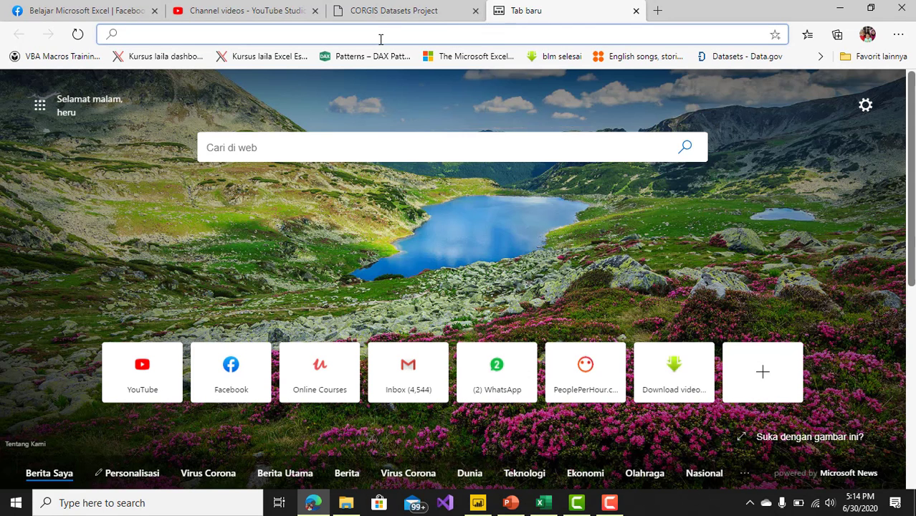
text(da)
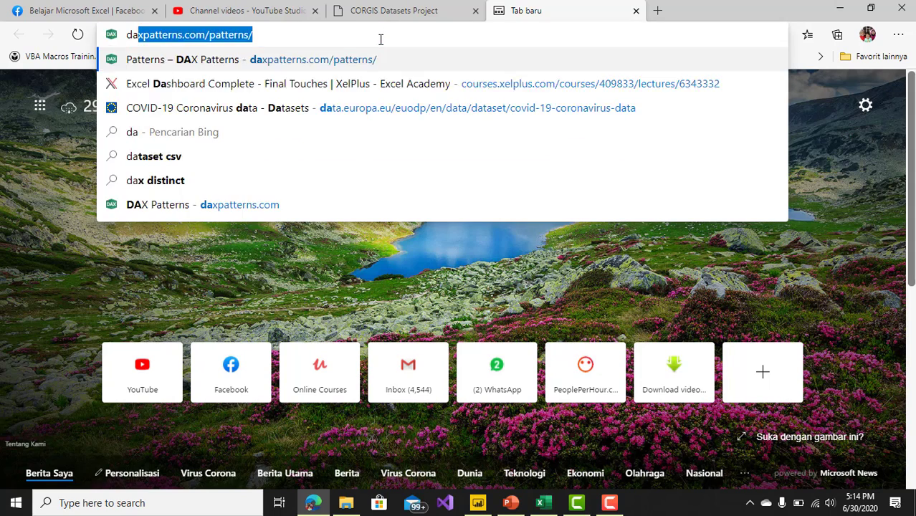
text(x di)
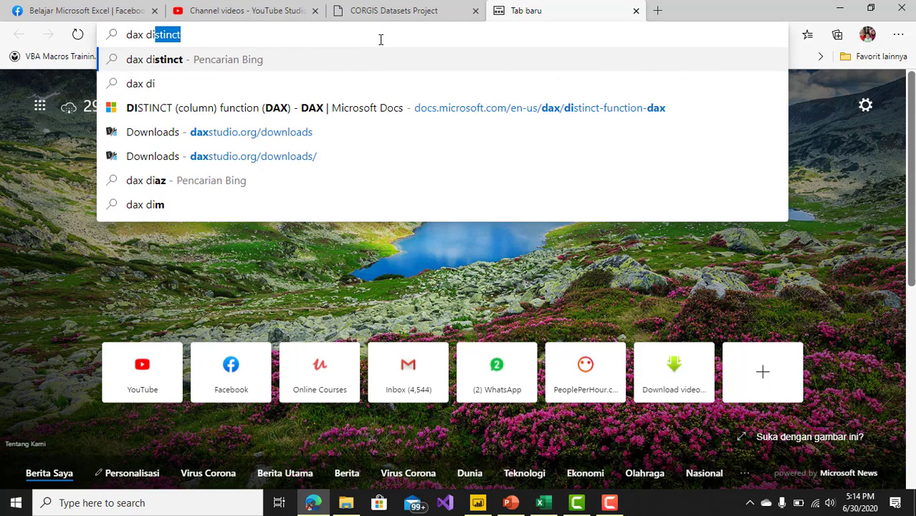
text(vide)
key(Return)
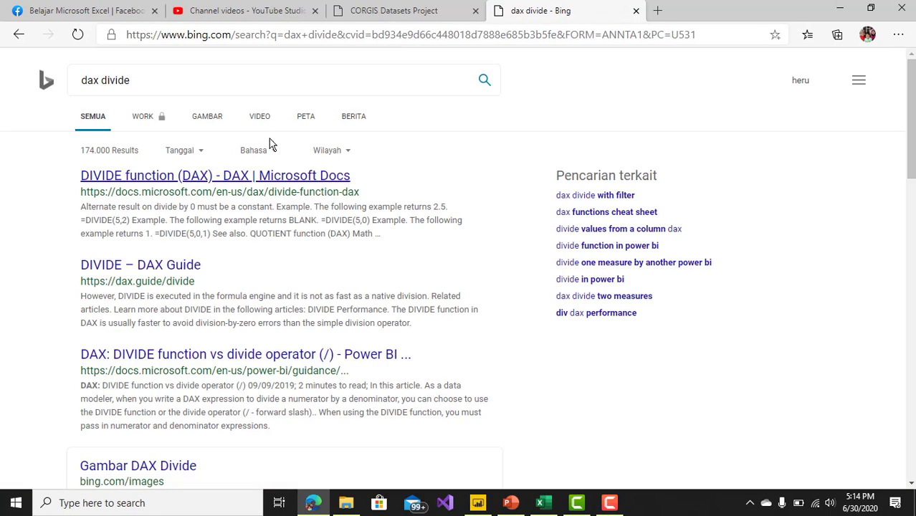
click(224, 181)
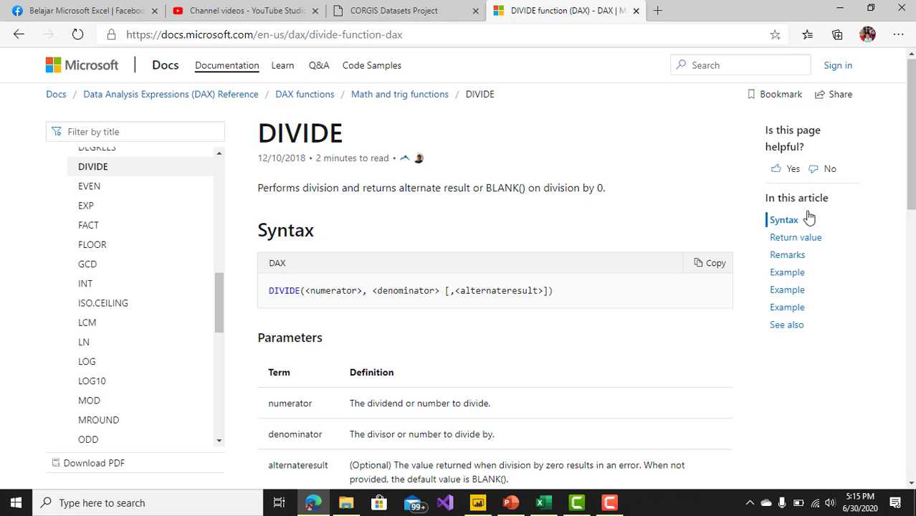
Review DIVIDE's parameters and its 'A decimal number.' return value, then go back to Power BI
drag(912, 153, 913, 188)
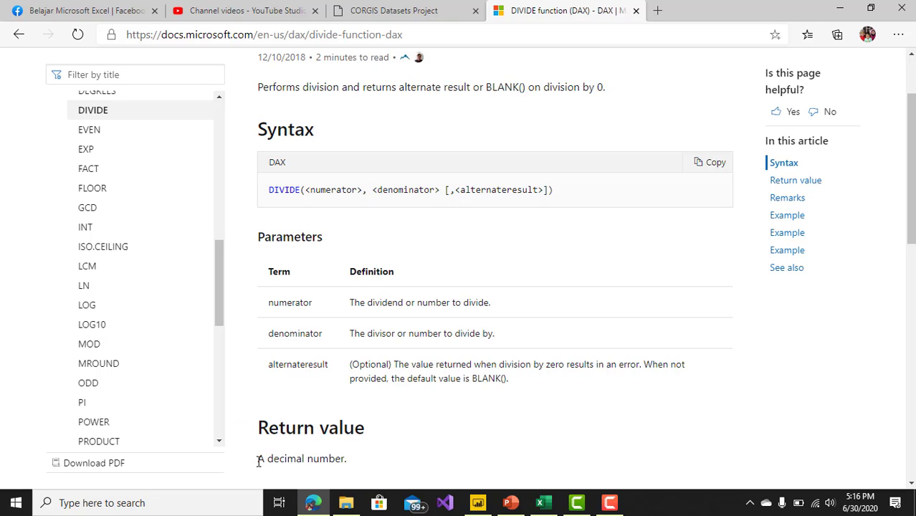
drag(257, 460, 351, 461)
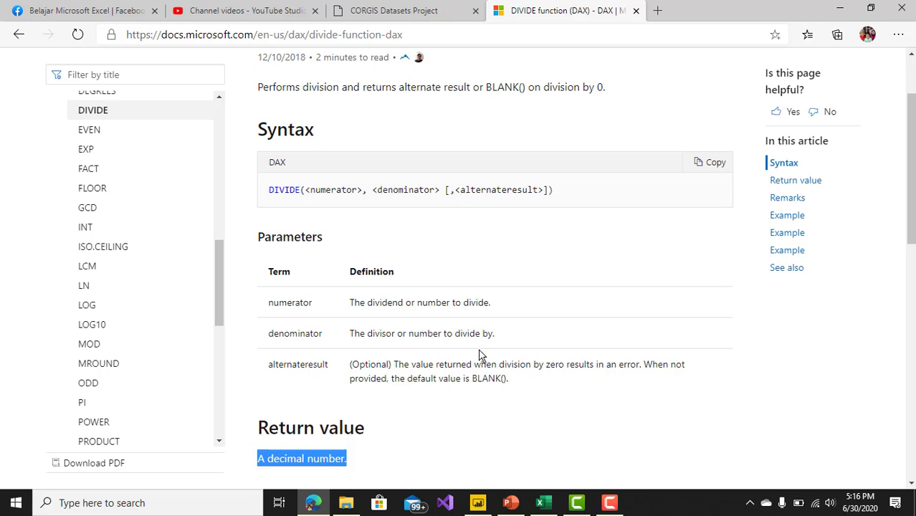
click(477, 502)
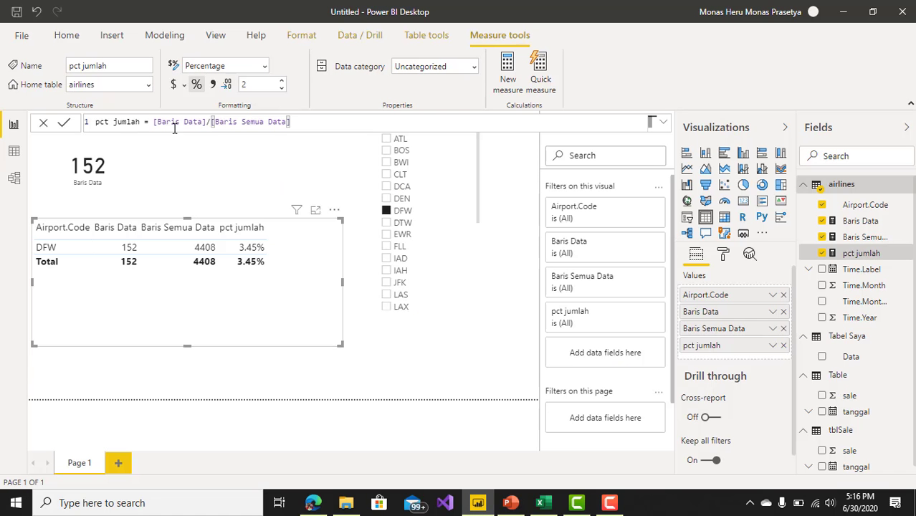
Copy the pct jumlah formula and paste it into a new measure in the airlines table
drag(306, 122, 4, 126)
key(ctrl+c)
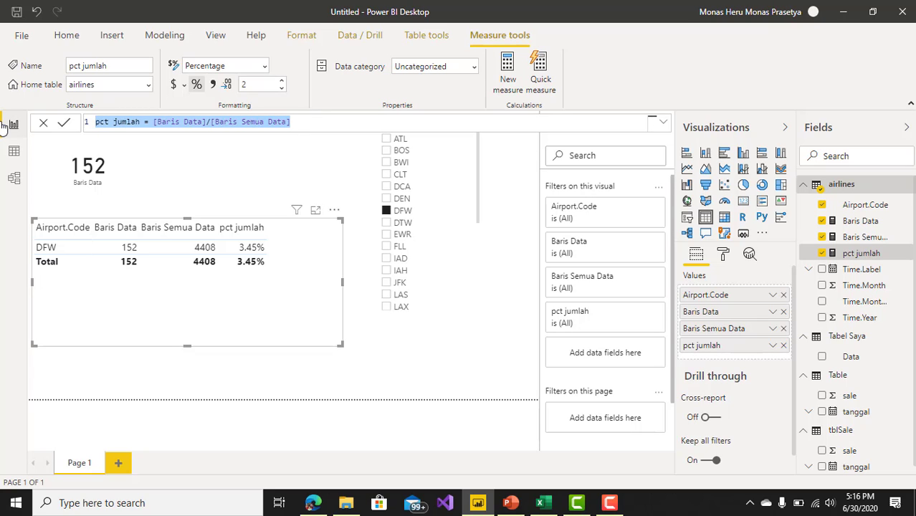
click(4, 126)
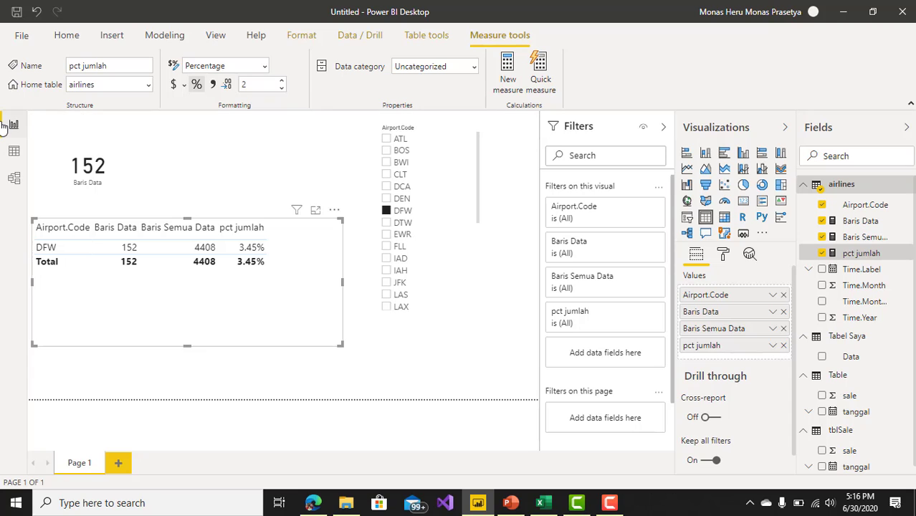
right_click(848, 190)
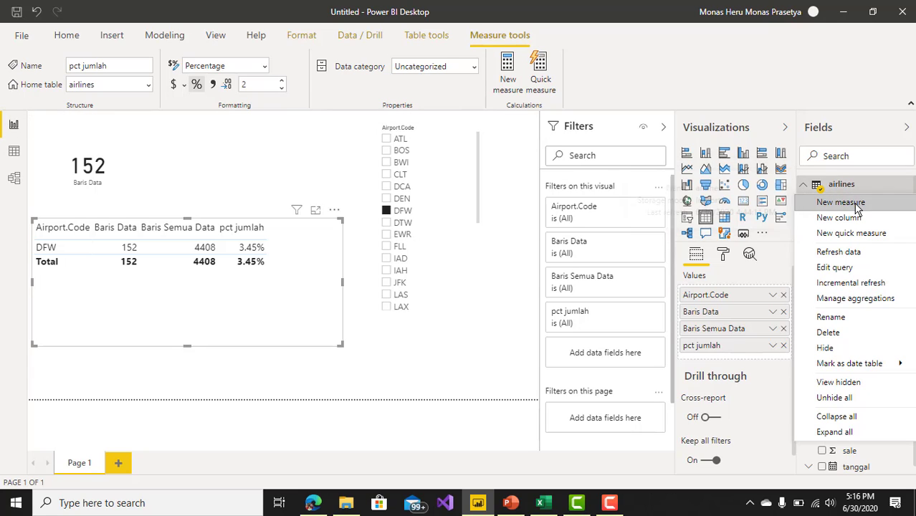
key(Escape)
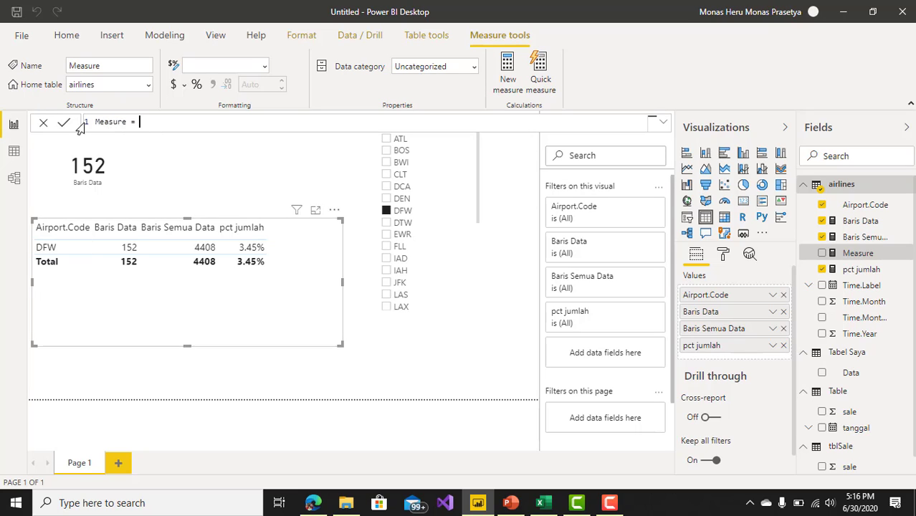
key(ctrl+v)
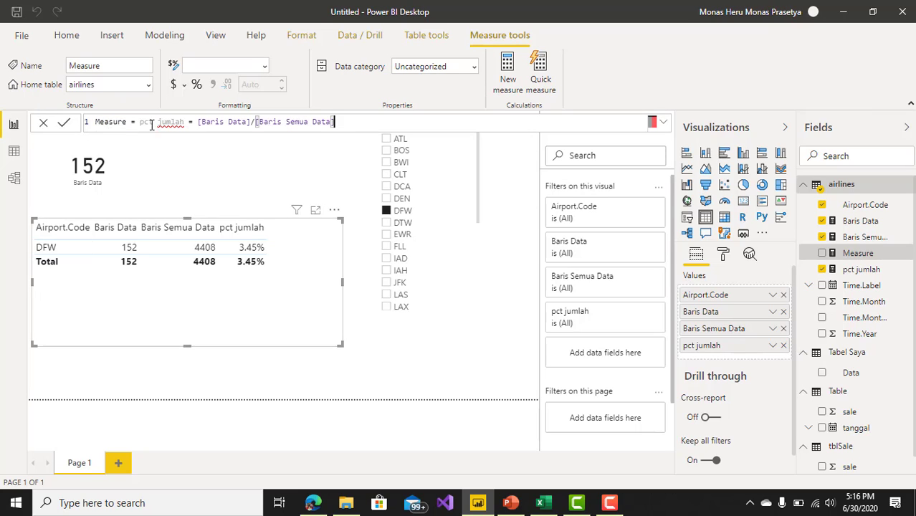
Rename the measure to 'DIVIDE pct jumlah' and start typing DIVIDE( before [Baris Data]
click(140, 122)
key(BackSpace)
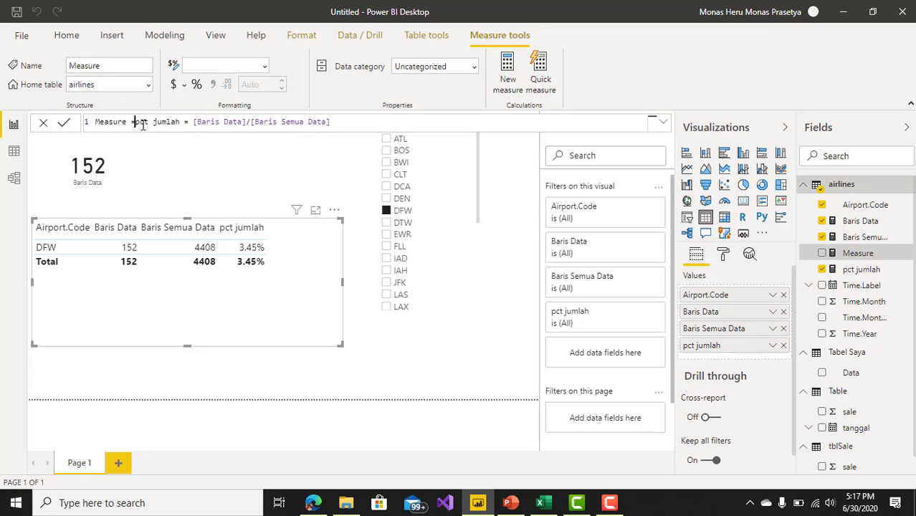
key(BackSpace)
key(BackSpace)
key(BackSpace)
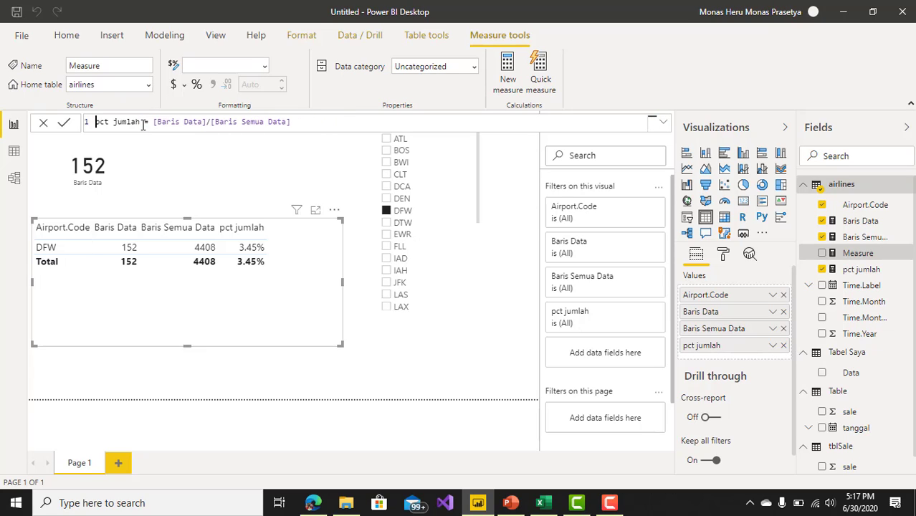
text(DIVI)
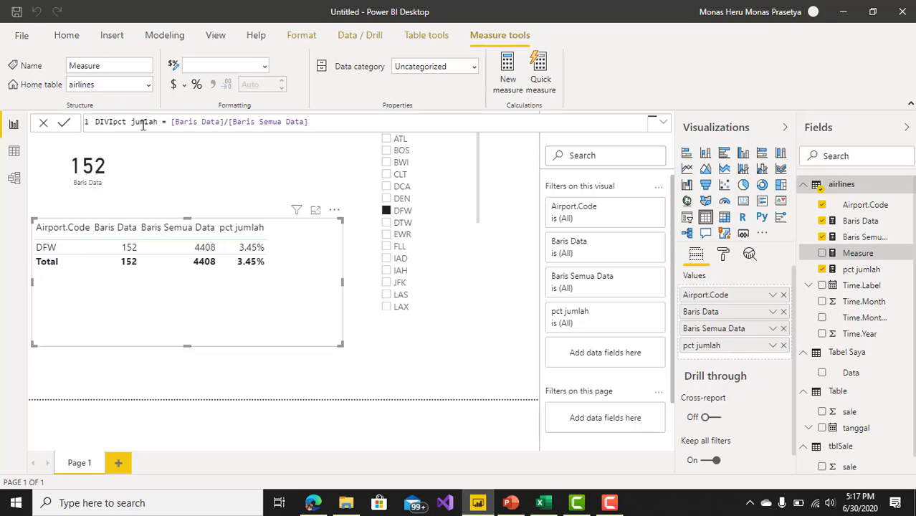
text(DE)
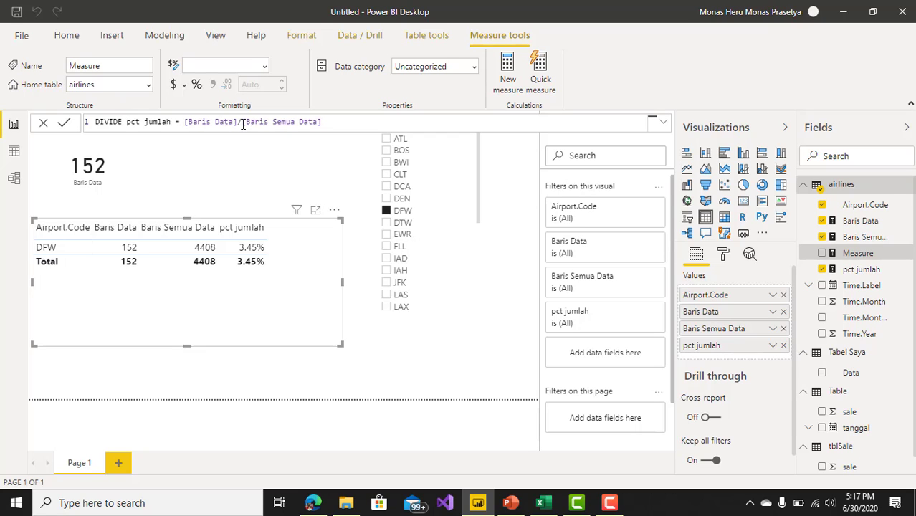
click(183, 123)
text(DIVI)
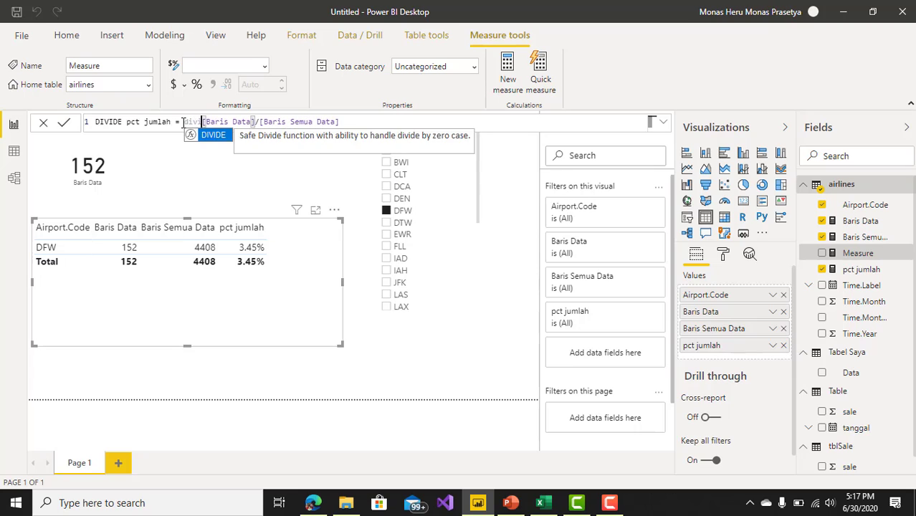
text(DE()
Replace '/' with a comma and finish the formula as DIVIDE([Baris Data],[Baris Semua Data],0)
click(271, 122)
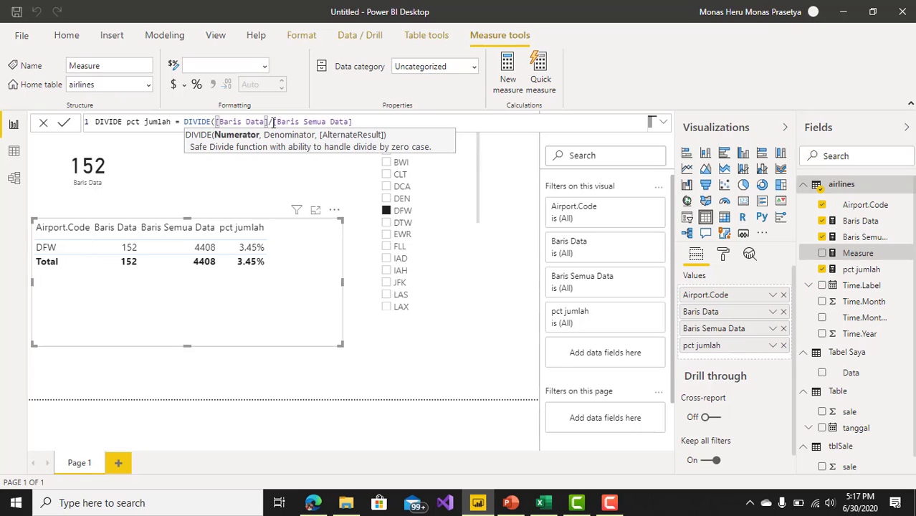
click(274, 123)
key(BackSpace)
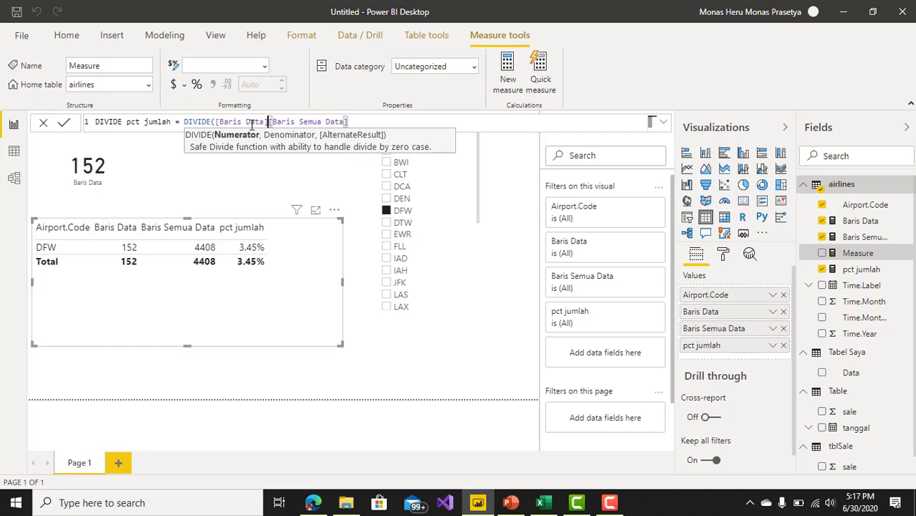
text(,)
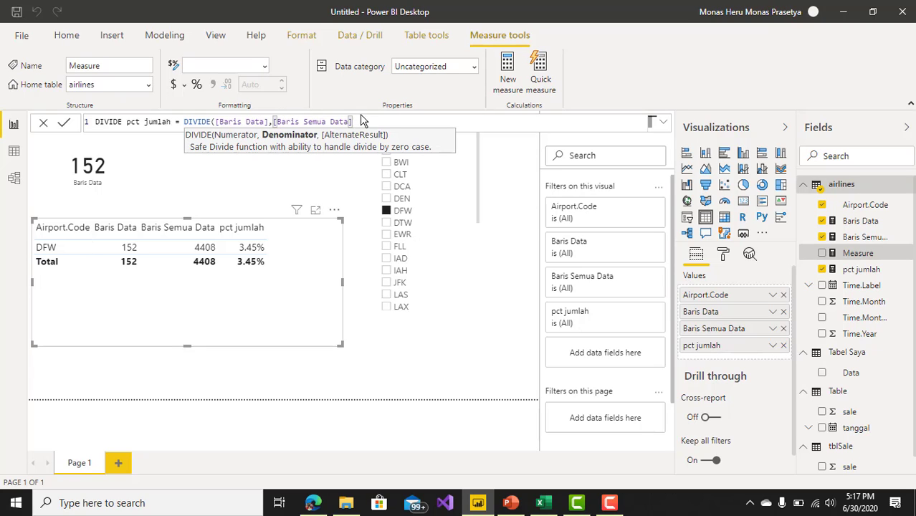
text(,)
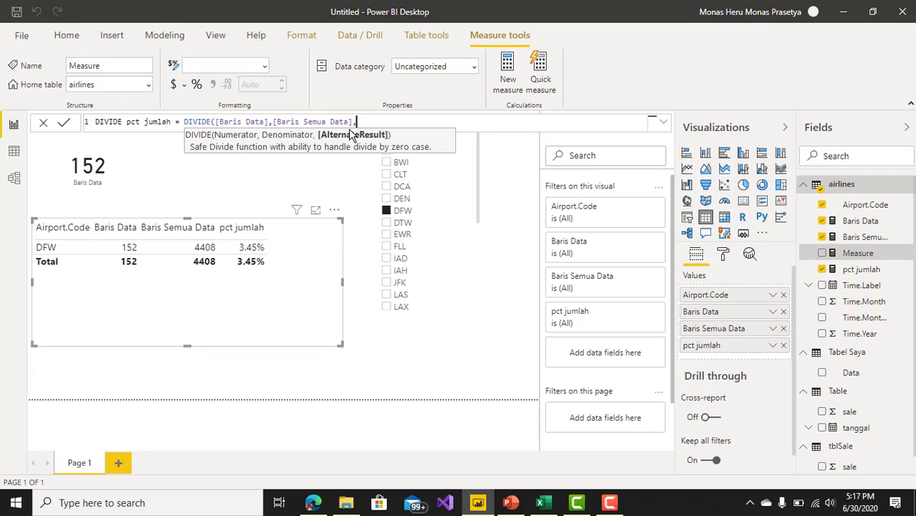
text())
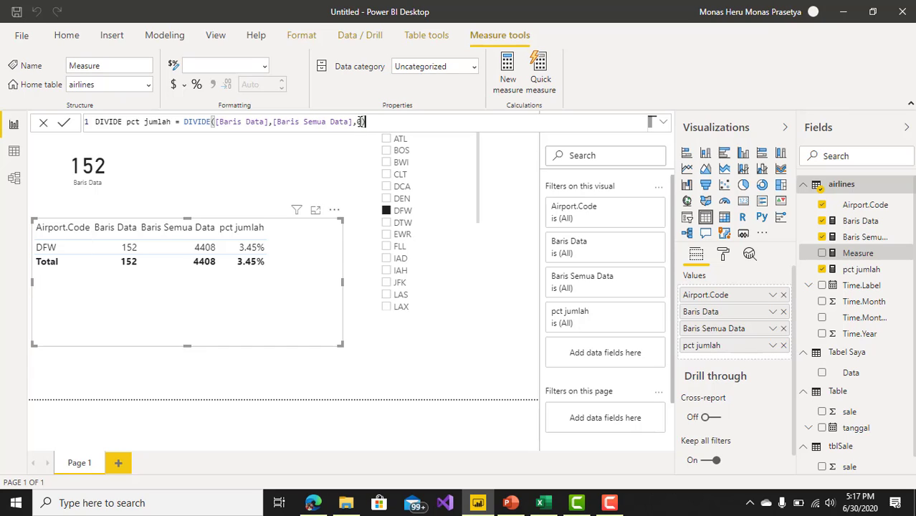
click(360, 122)
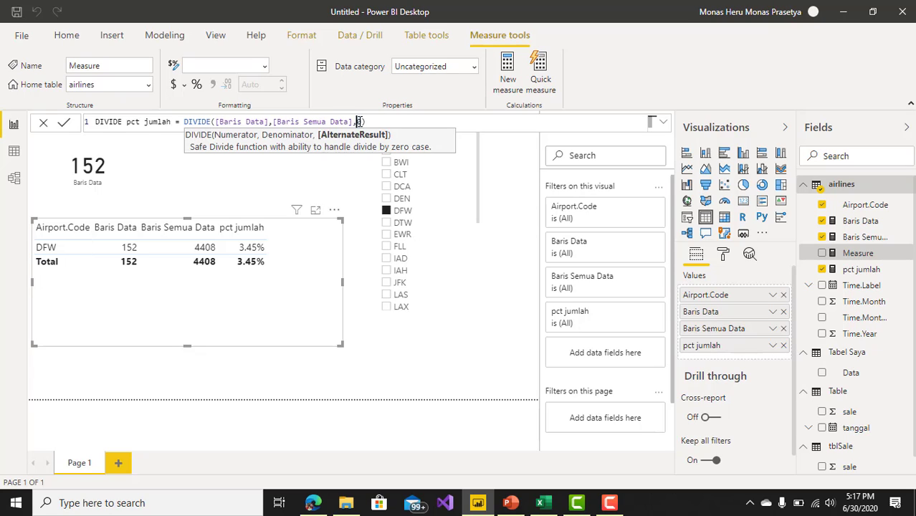
key(BackSpace)
key(BackSpace)
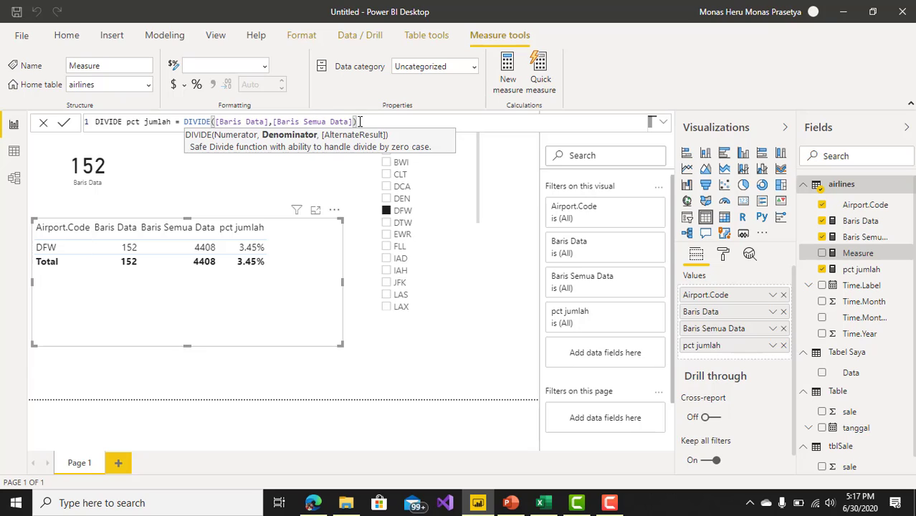
key(Right)
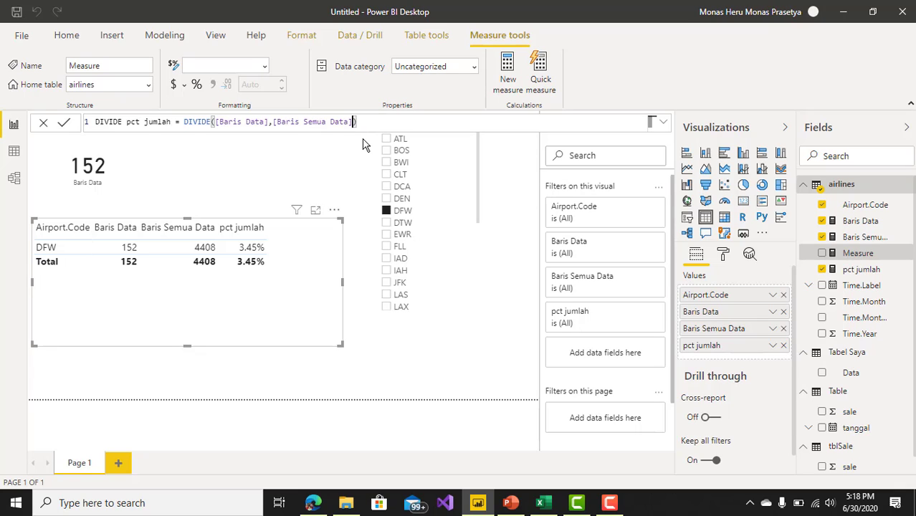
text(,0)
Commit DIVIDE pct jumlah, add it to the table visual, and widen the table to fit it
key(Return)
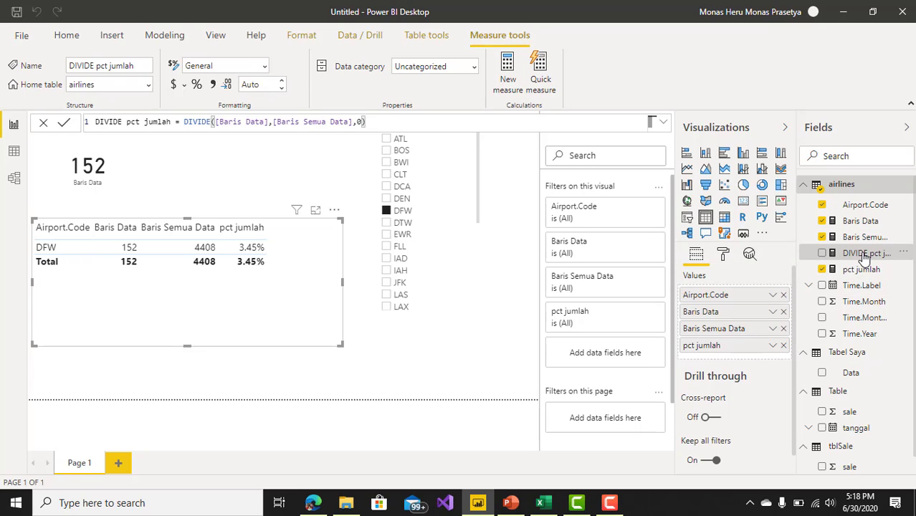
drag(865, 258, 306, 252)
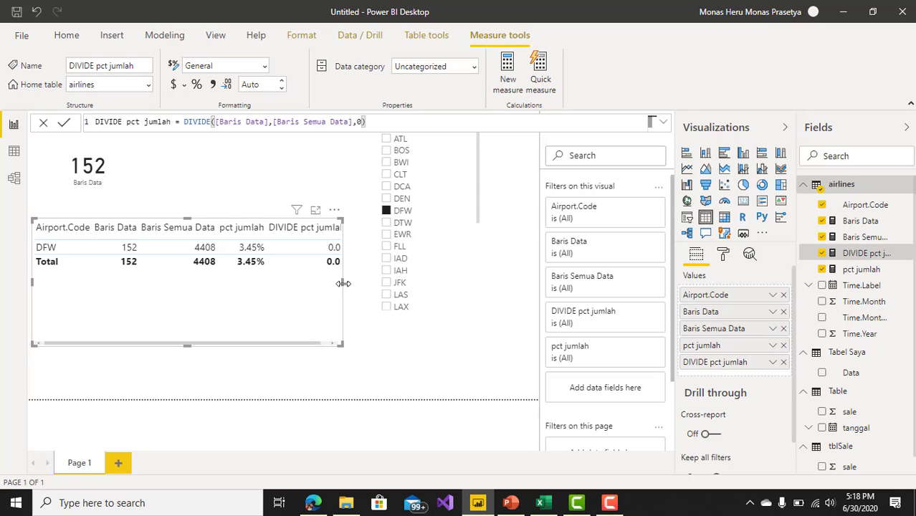
drag(344, 283, 371, 283)
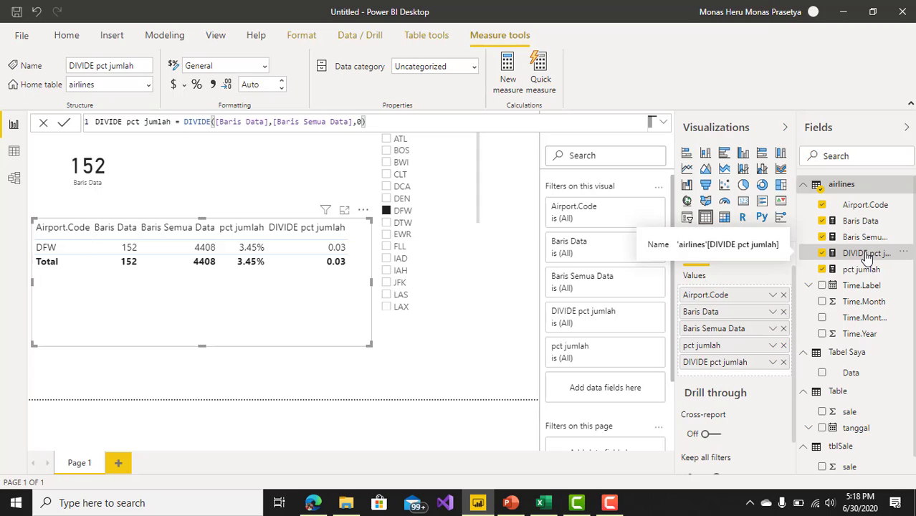
Apply percentage format to DIVIDE pct jumlah so the table shows 3.45%
click(196, 84)
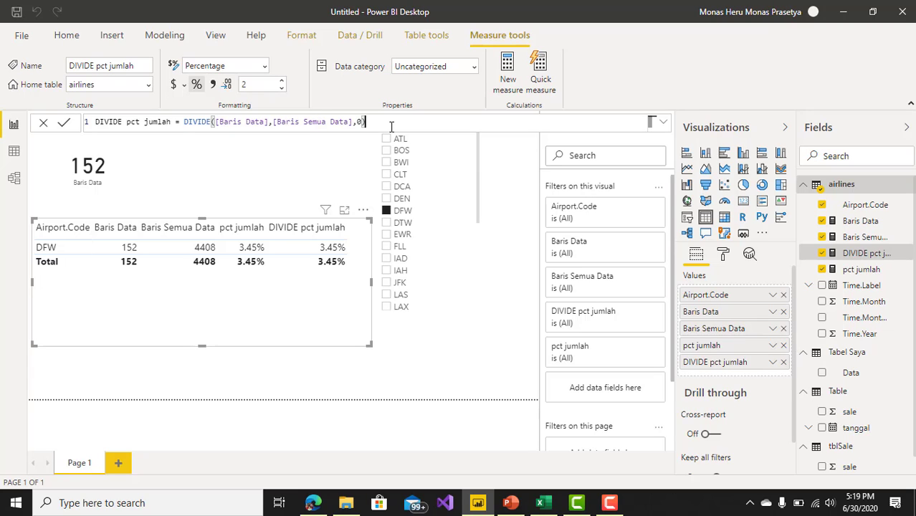
Bring up the Camtasia Recorder controls from the taskbar to stop the recording
click(611, 503)
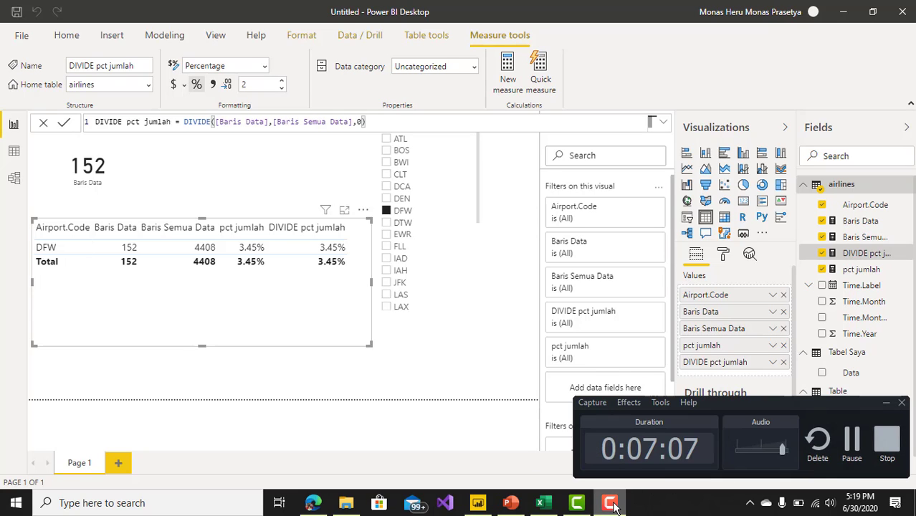